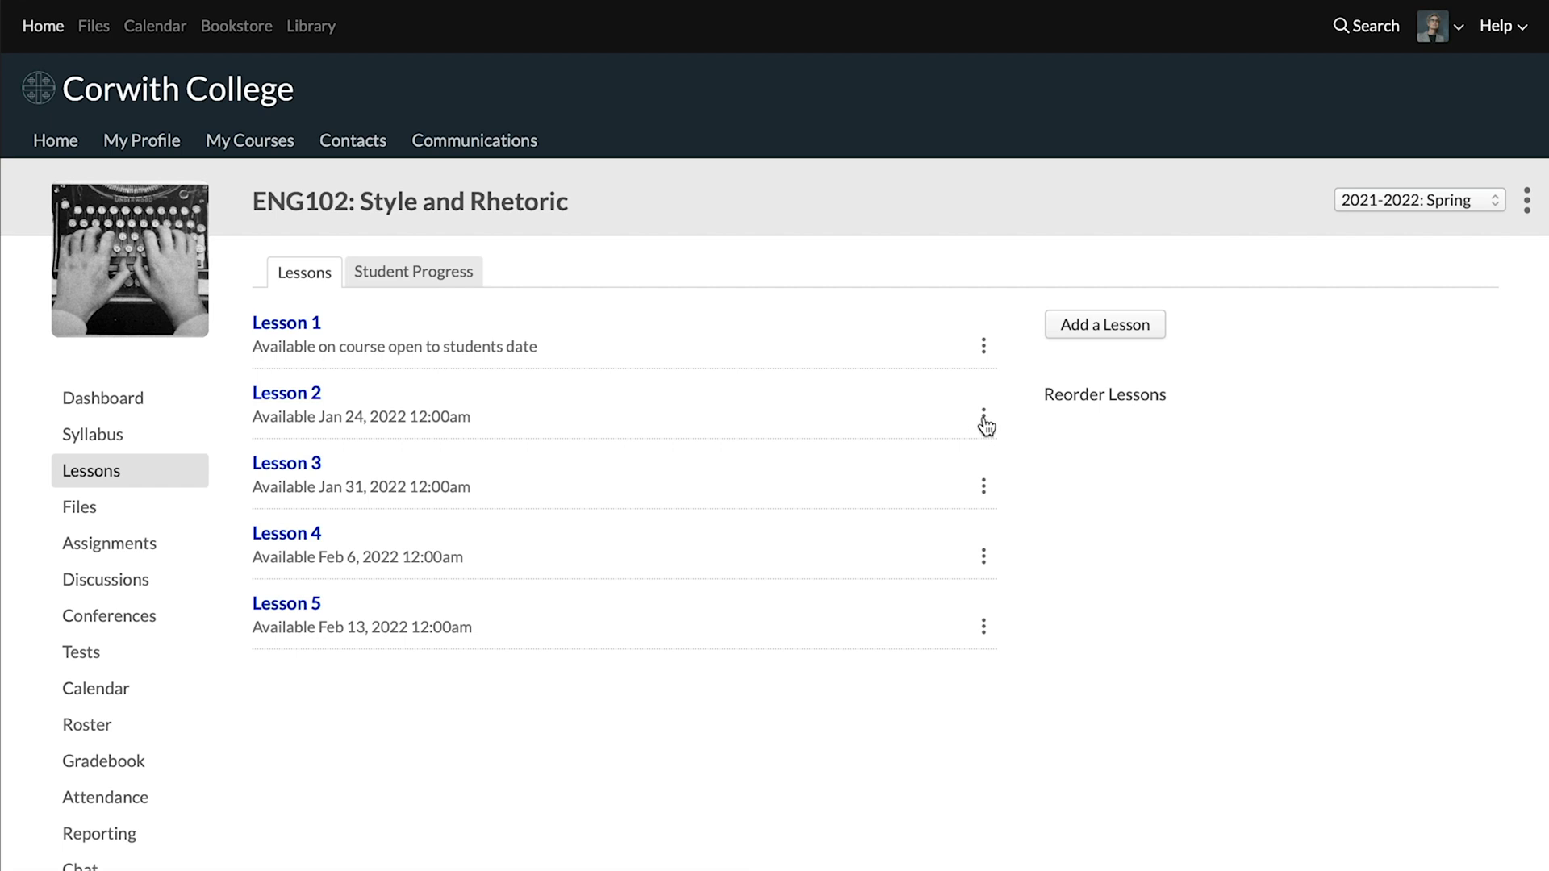
# Require the previous lesson to be completed before Lessons 2 and 3 unlock, keeping their dates
pyautogui.click(983, 418)
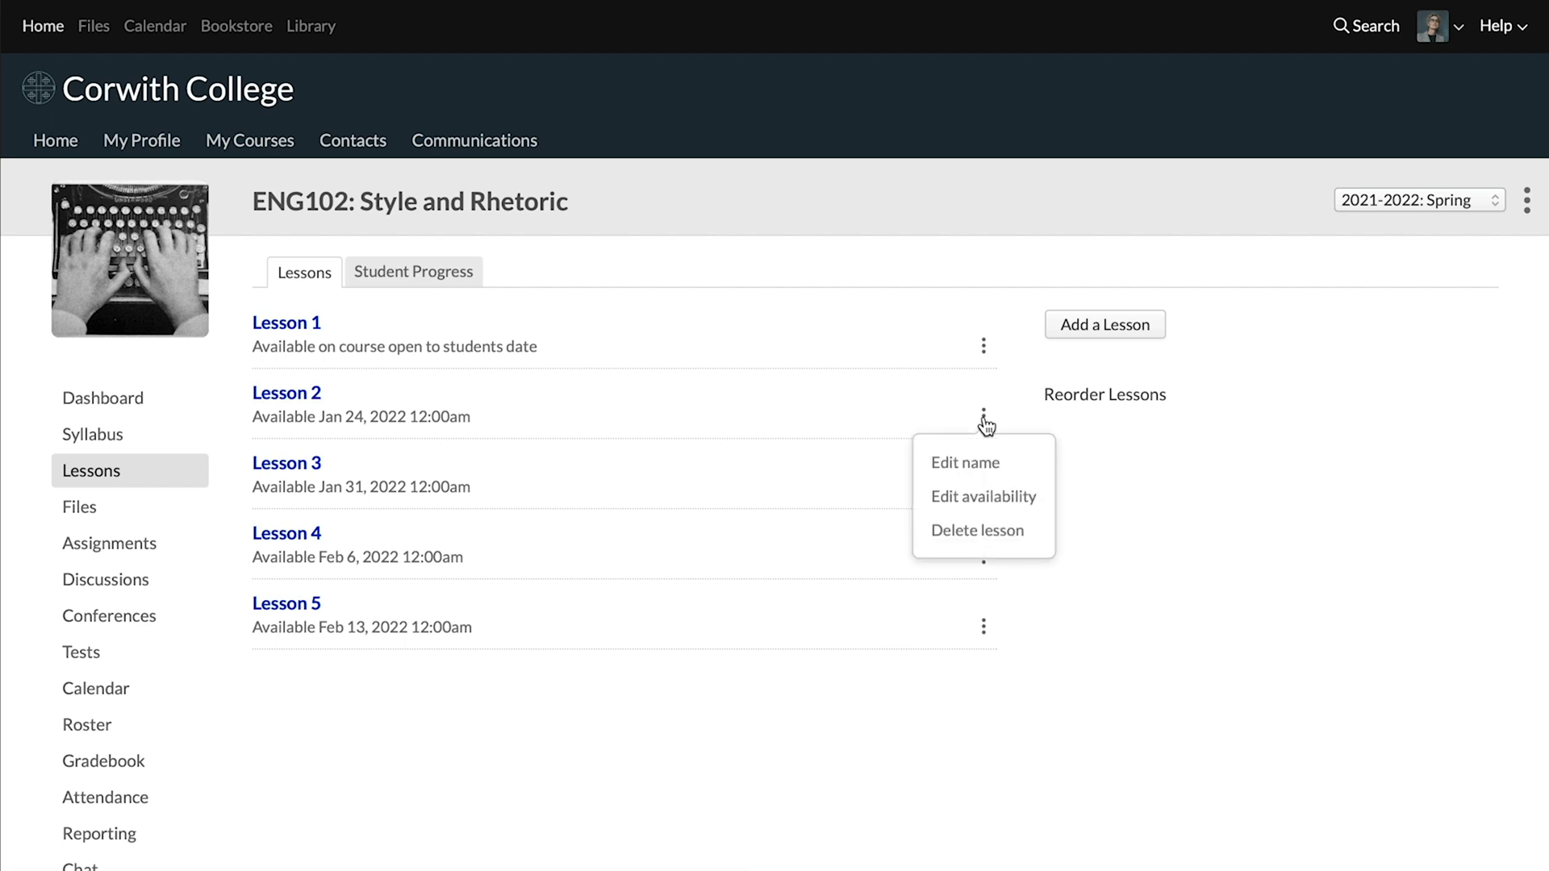
pyautogui.click(991, 498)
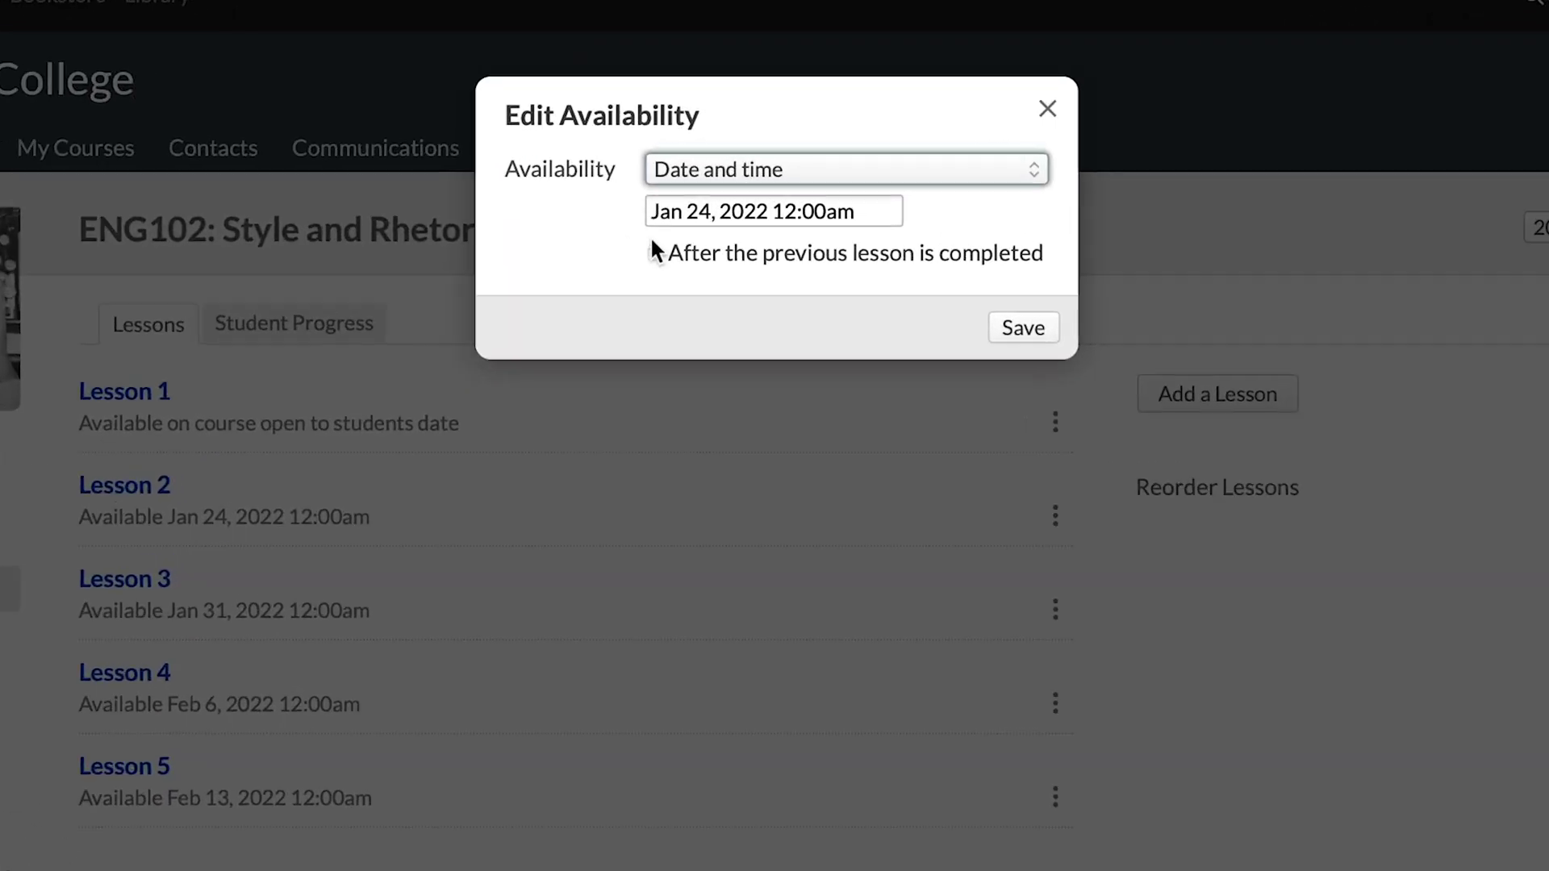
pyautogui.click(650, 261)
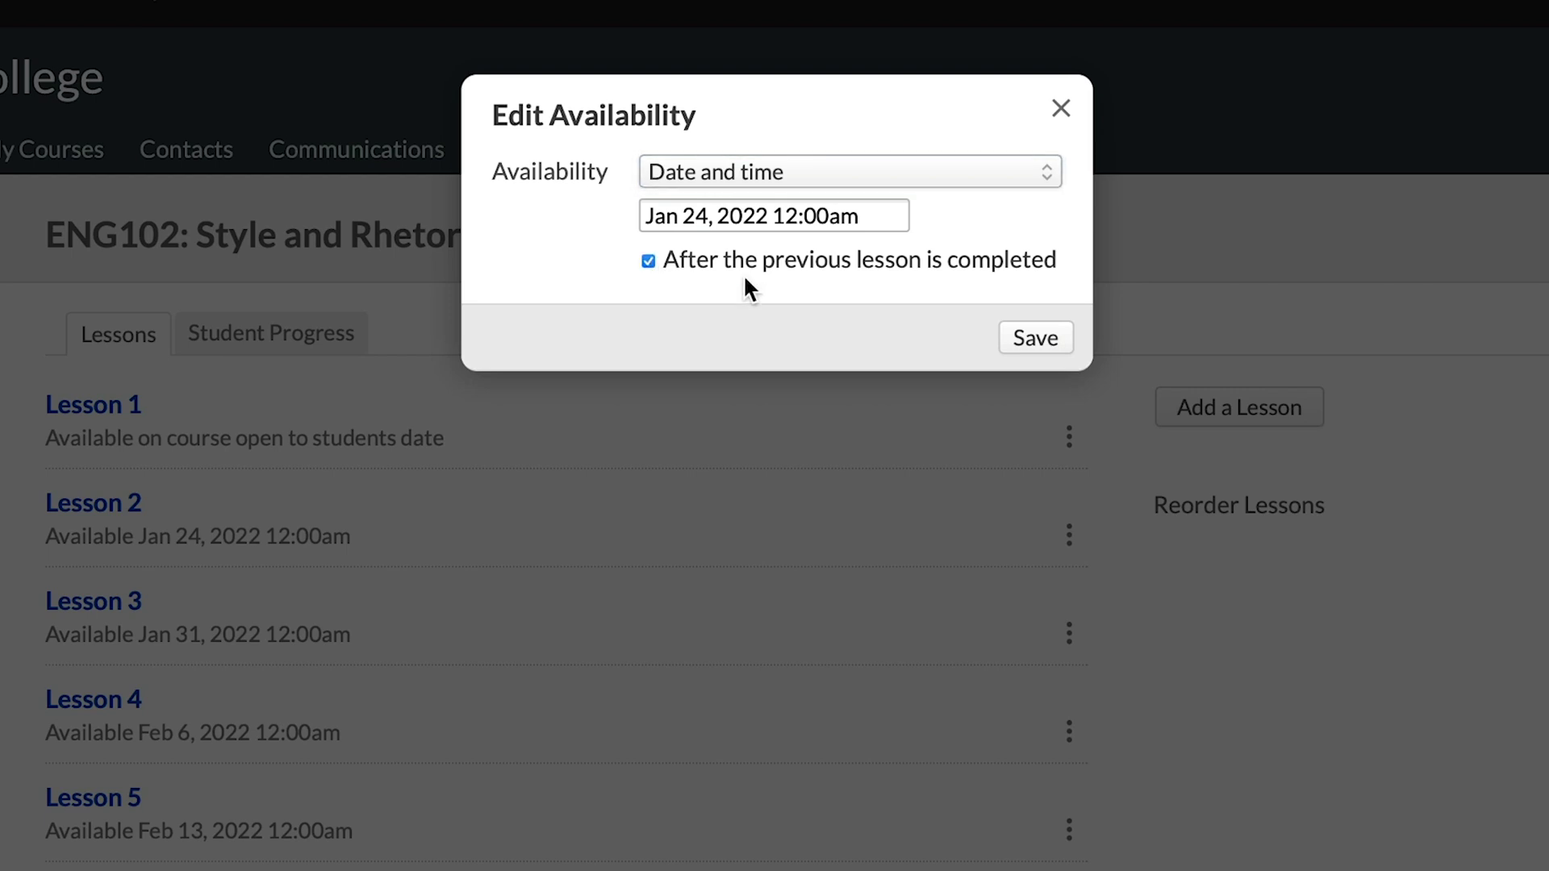
pyautogui.click(1036, 340)
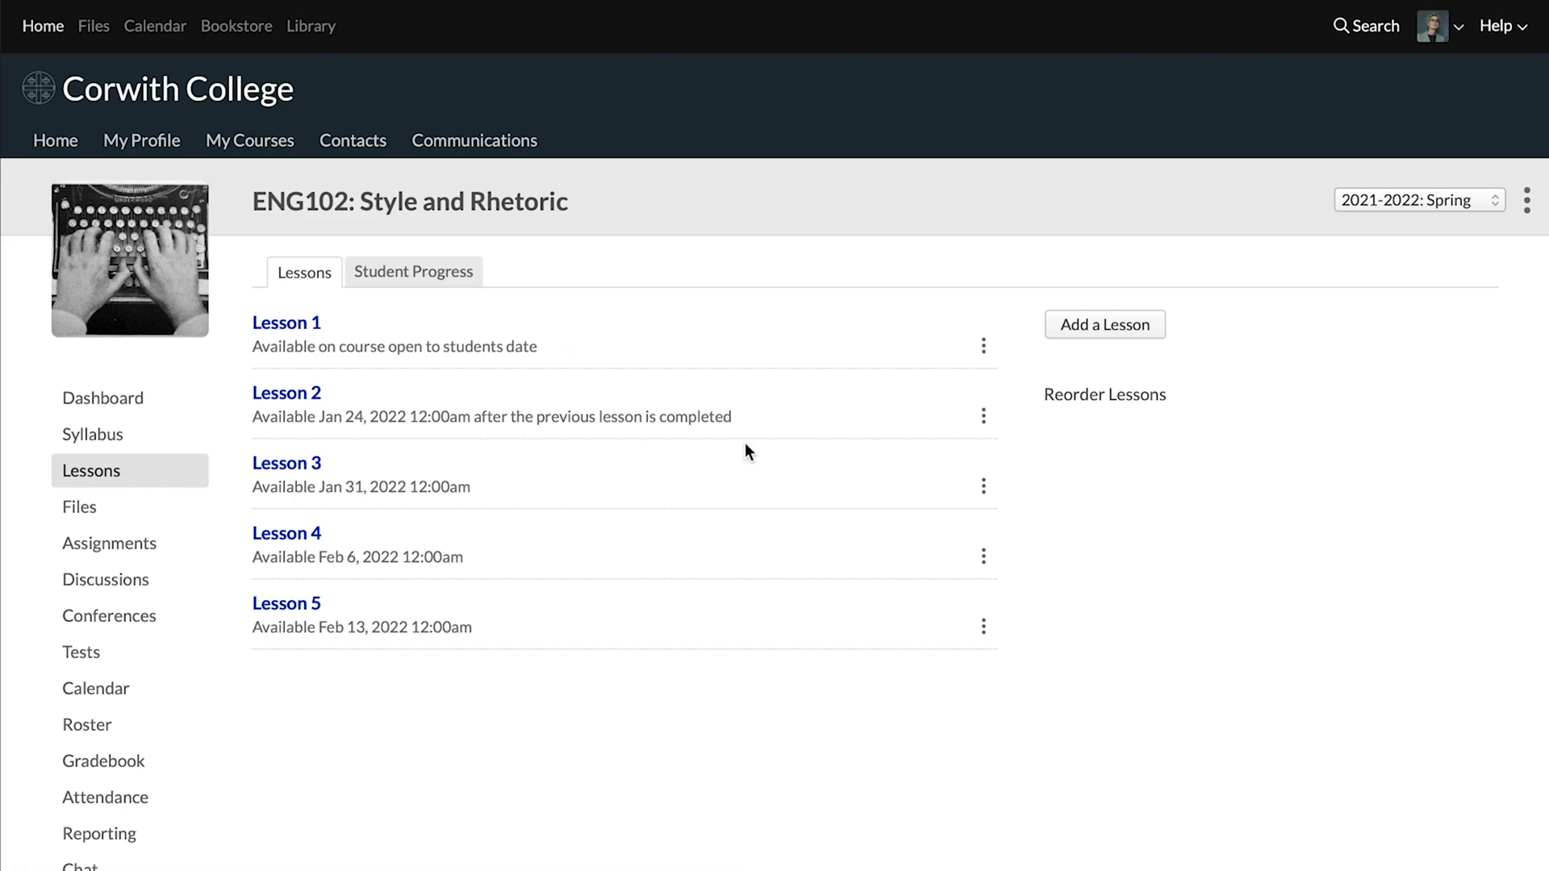
pyautogui.click(983, 486)
pyautogui.click(683, 219)
pyautogui.click(959, 275)
pyautogui.click(984, 555)
# Apply the same 'after the previous lesson is completed' availability to Lessons 4 and 5
pyautogui.click(826, 226)
pyautogui.click(959, 275)
pyautogui.click(983, 626)
pyautogui.click(988, 706)
pyautogui.click(683, 219)
pyautogui.click(959, 275)
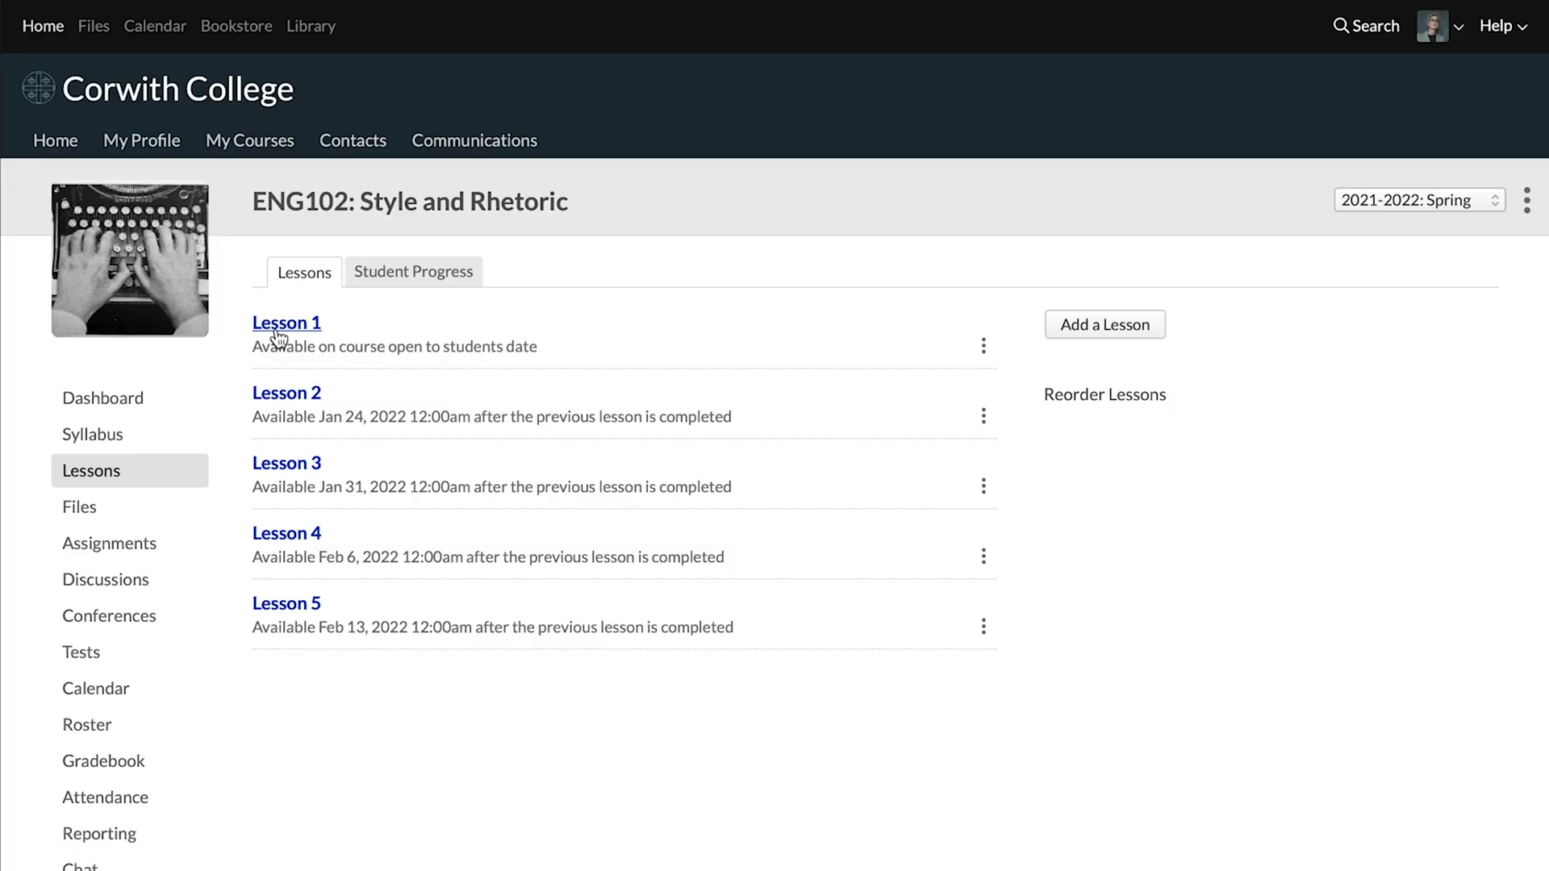
pyautogui.click(276, 326)
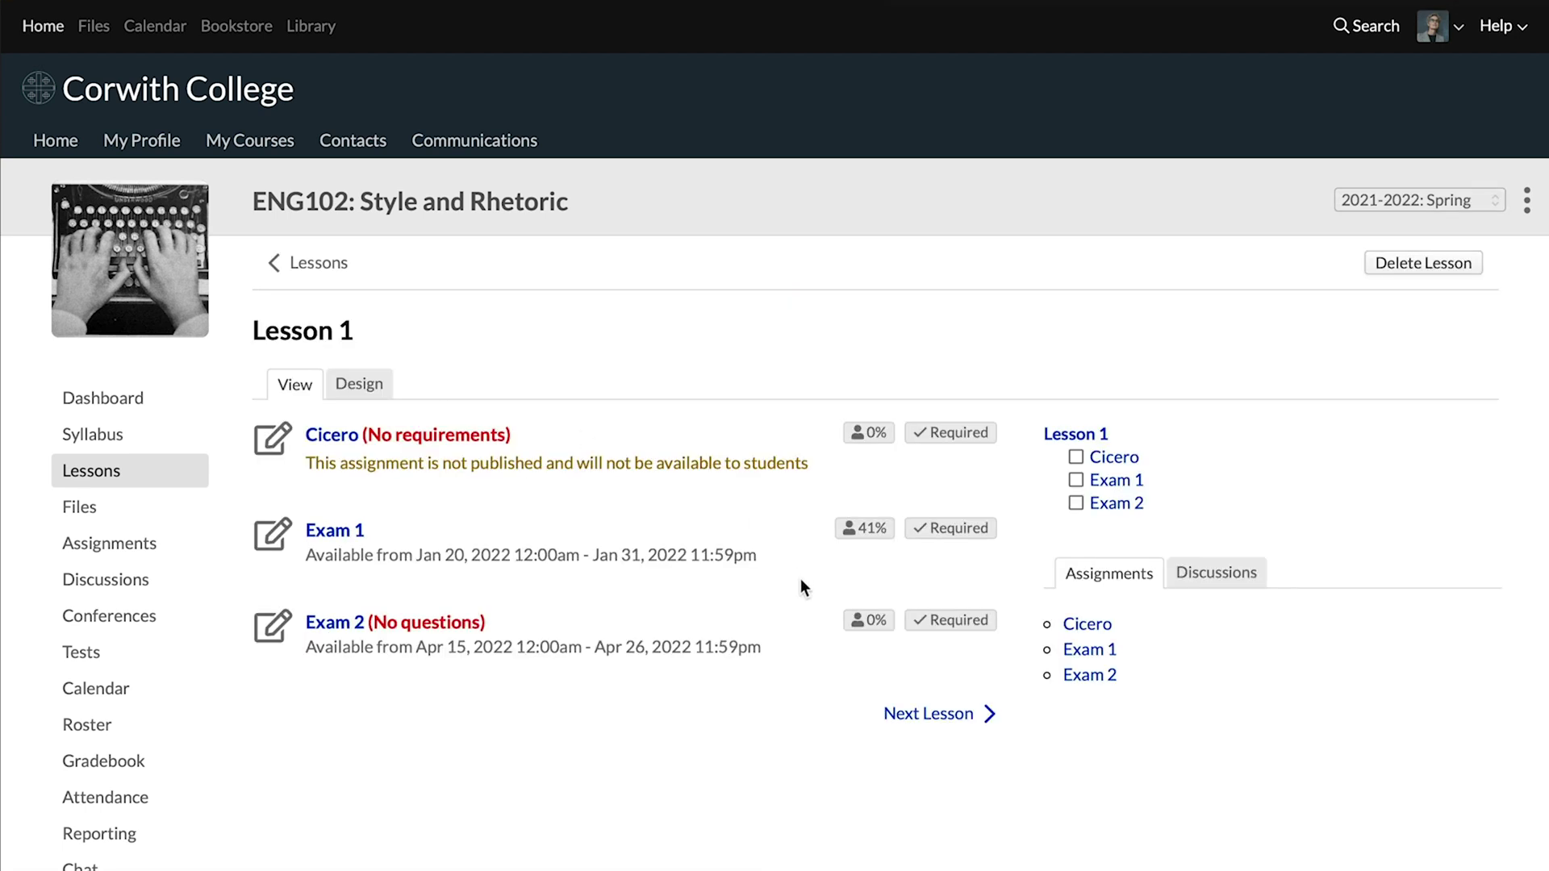
# Add a required Participation assignment section in Lesson 1's Design view and save it
pyautogui.scroll(-2, 747, 675)
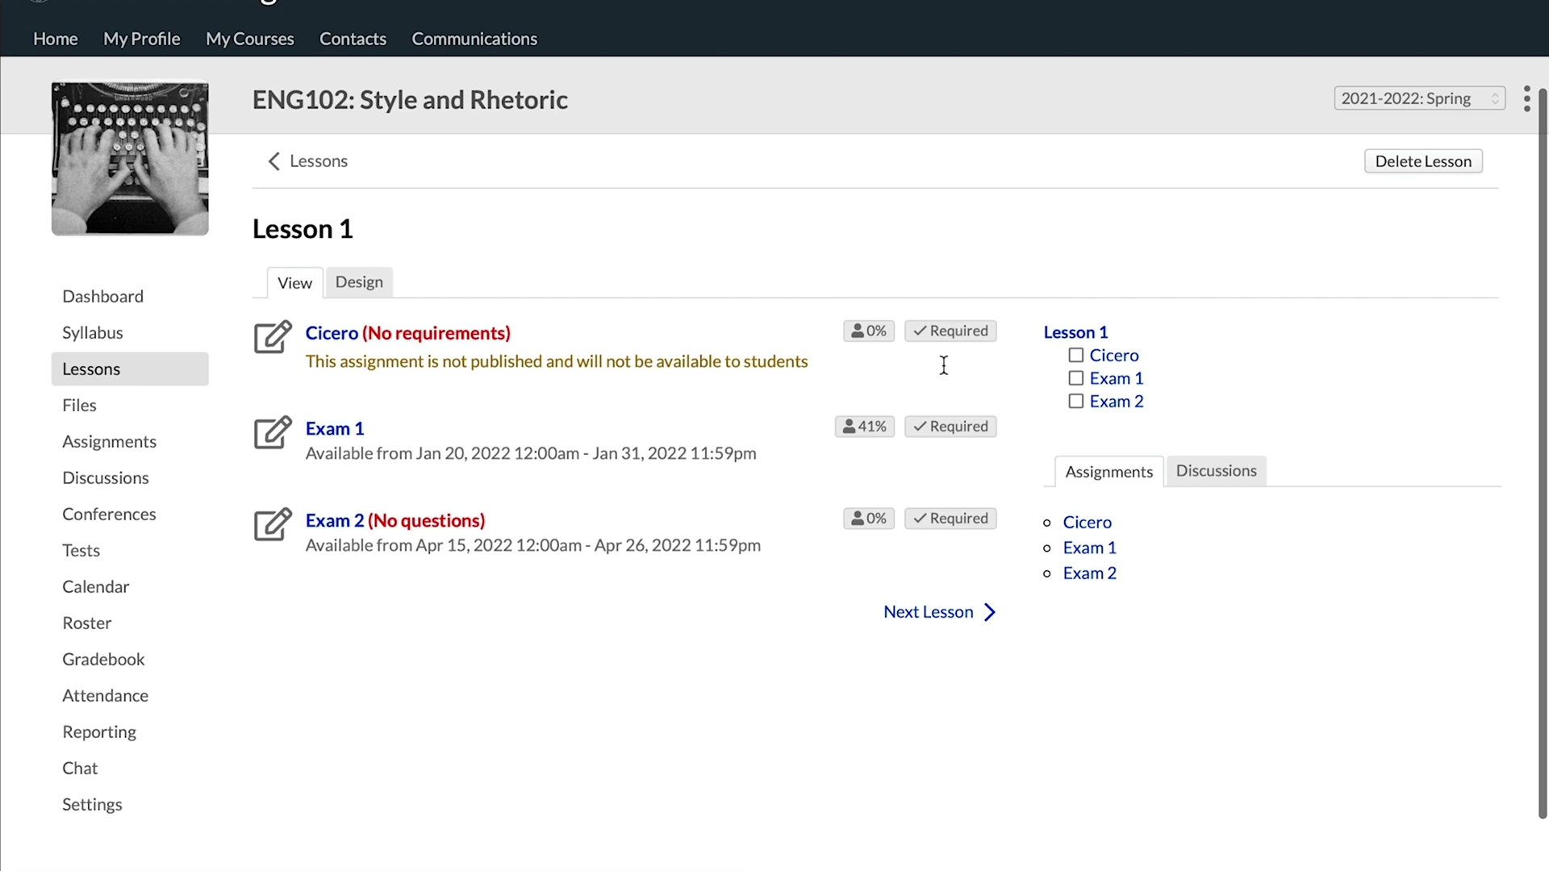
pyautogui.click(359, 284)
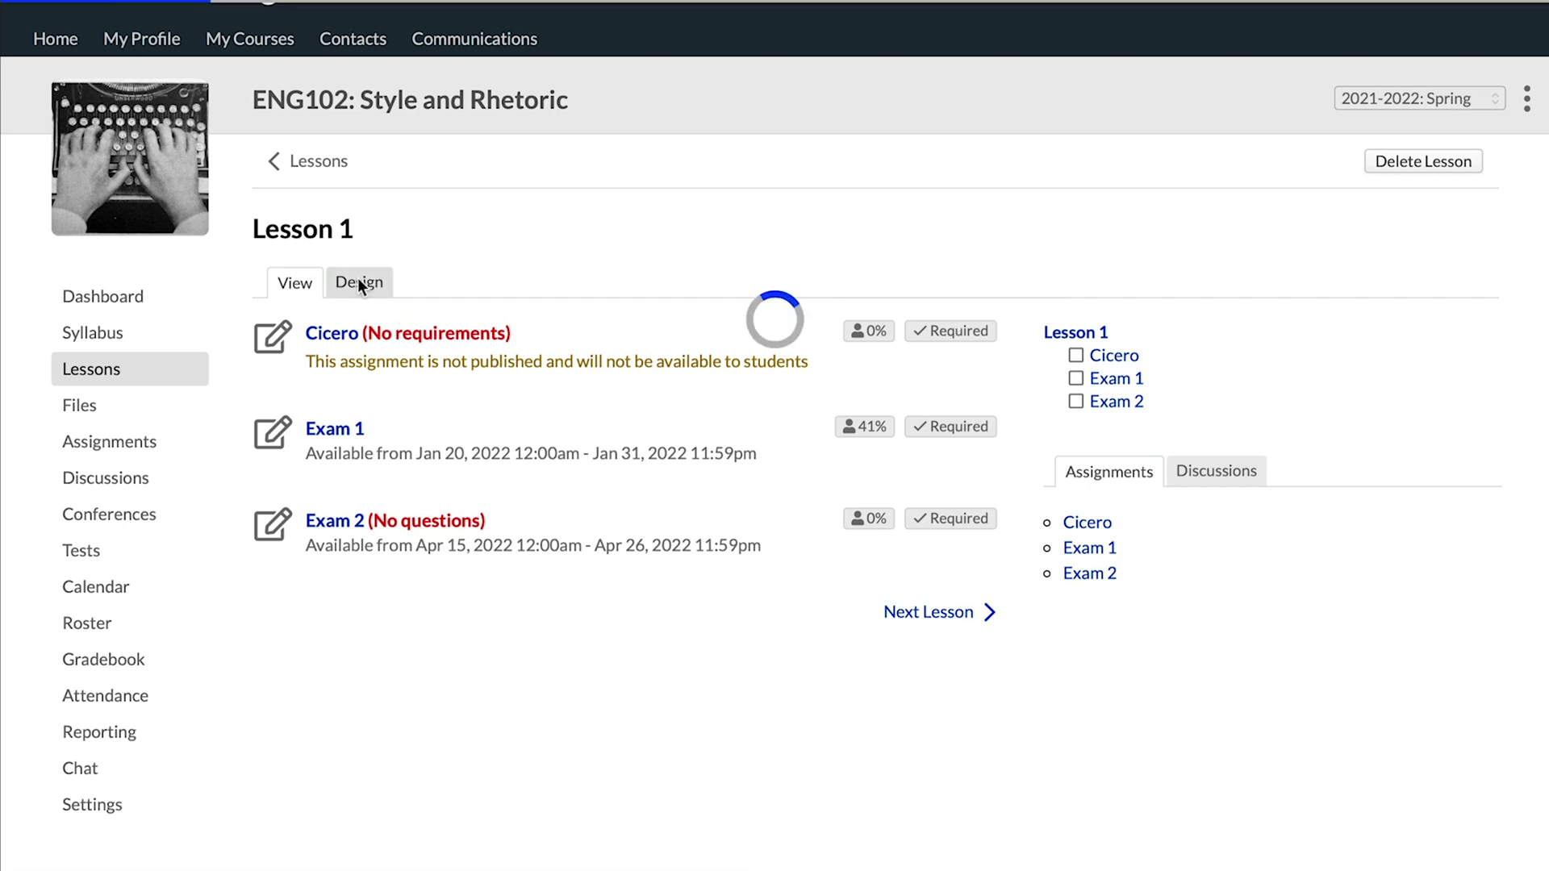
pyautogui.scroll(-3, 666, 532)
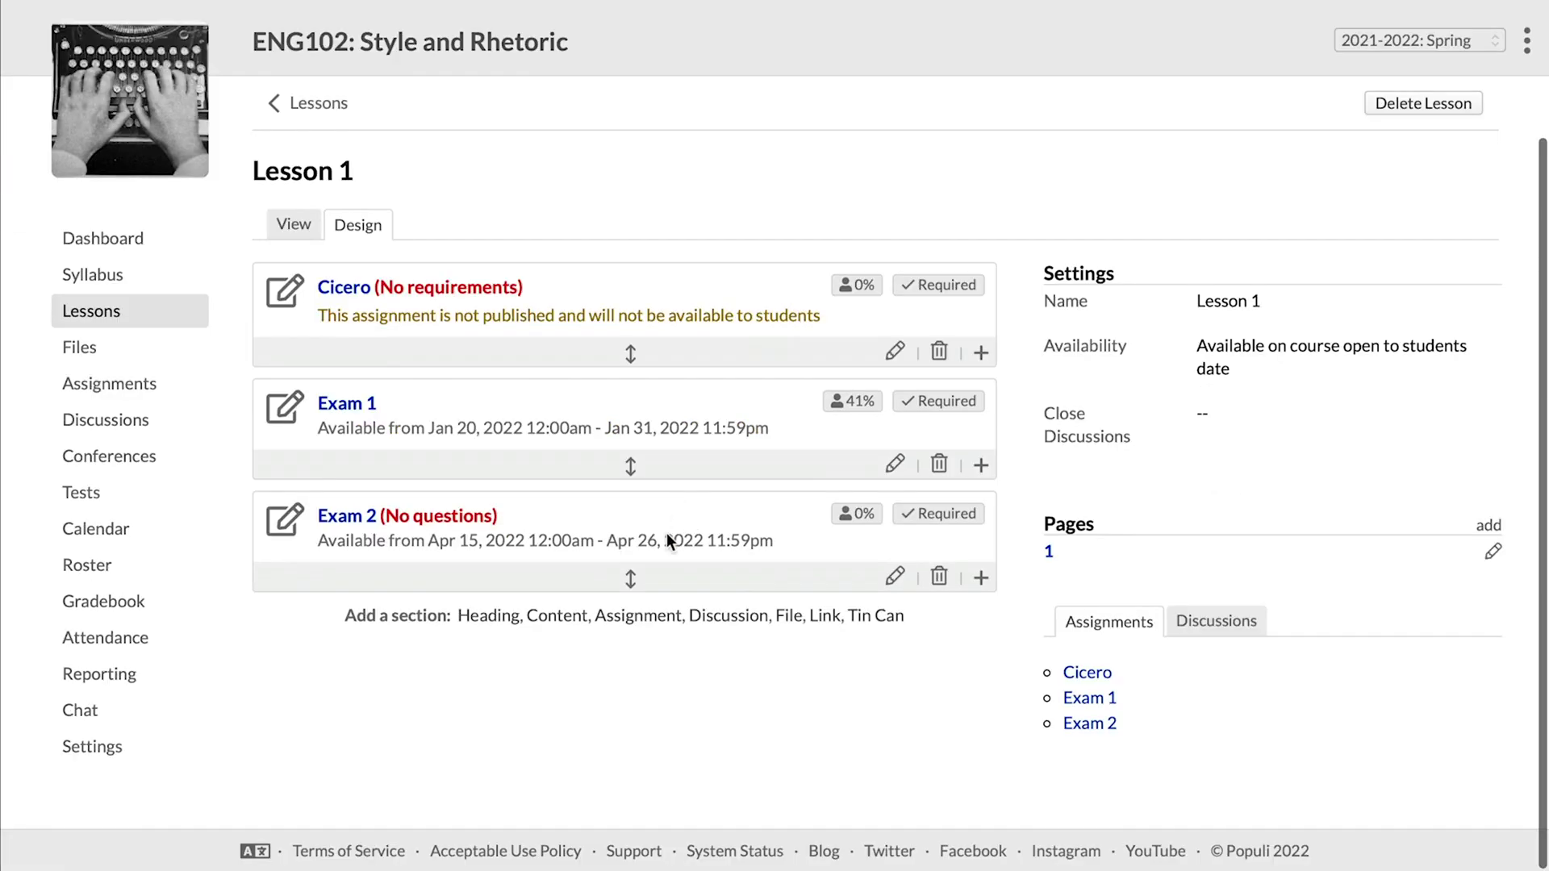
pyautogui.click(652, 618)
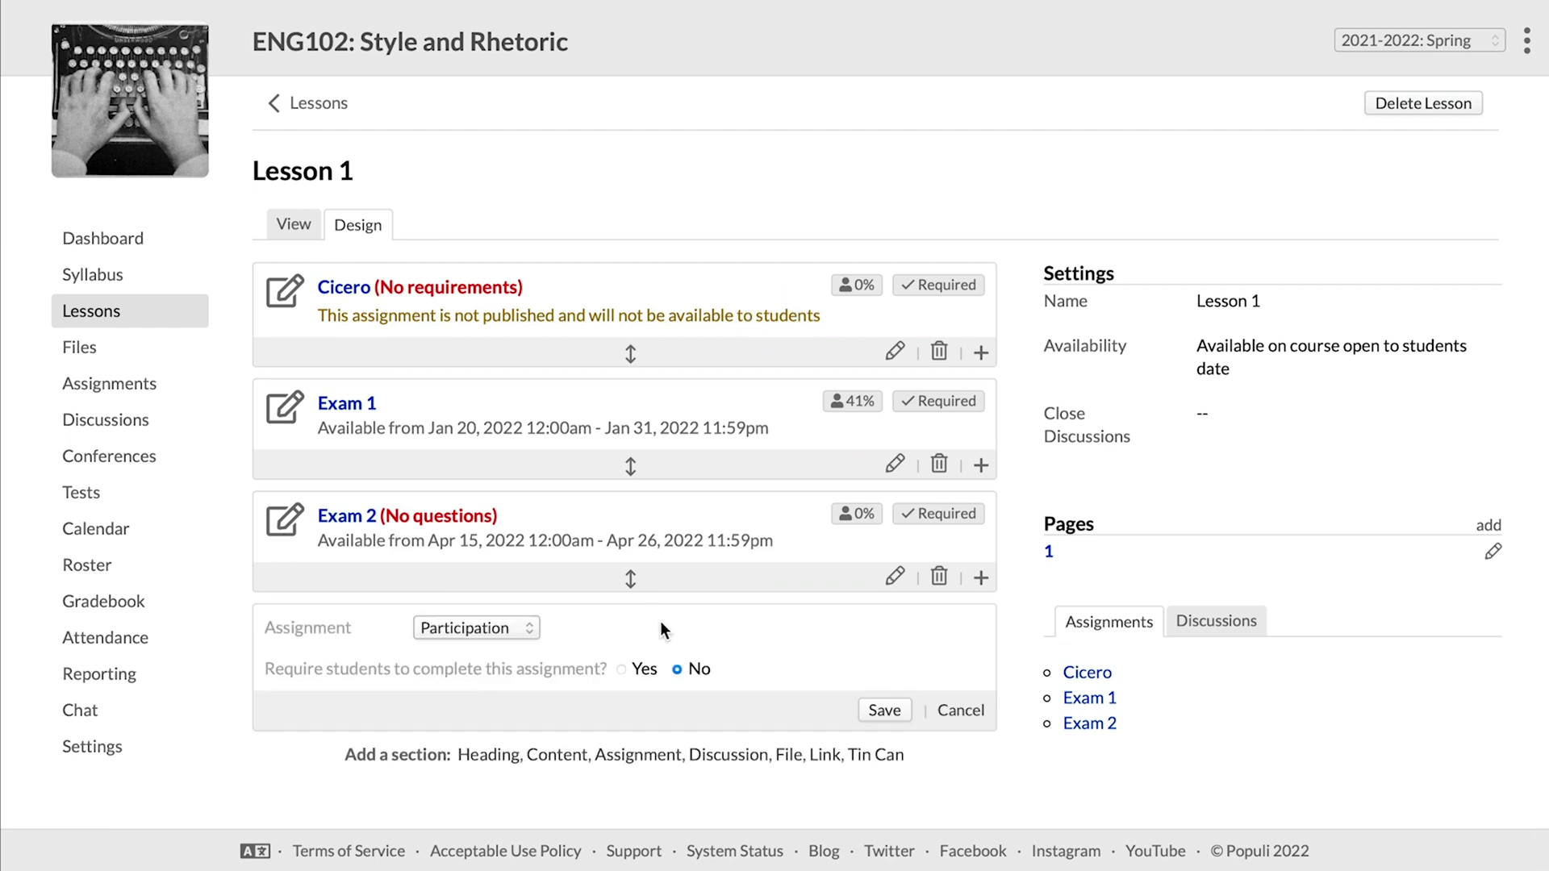
pyautogui.click(622, 669)
pyautogui.click(884, 711)
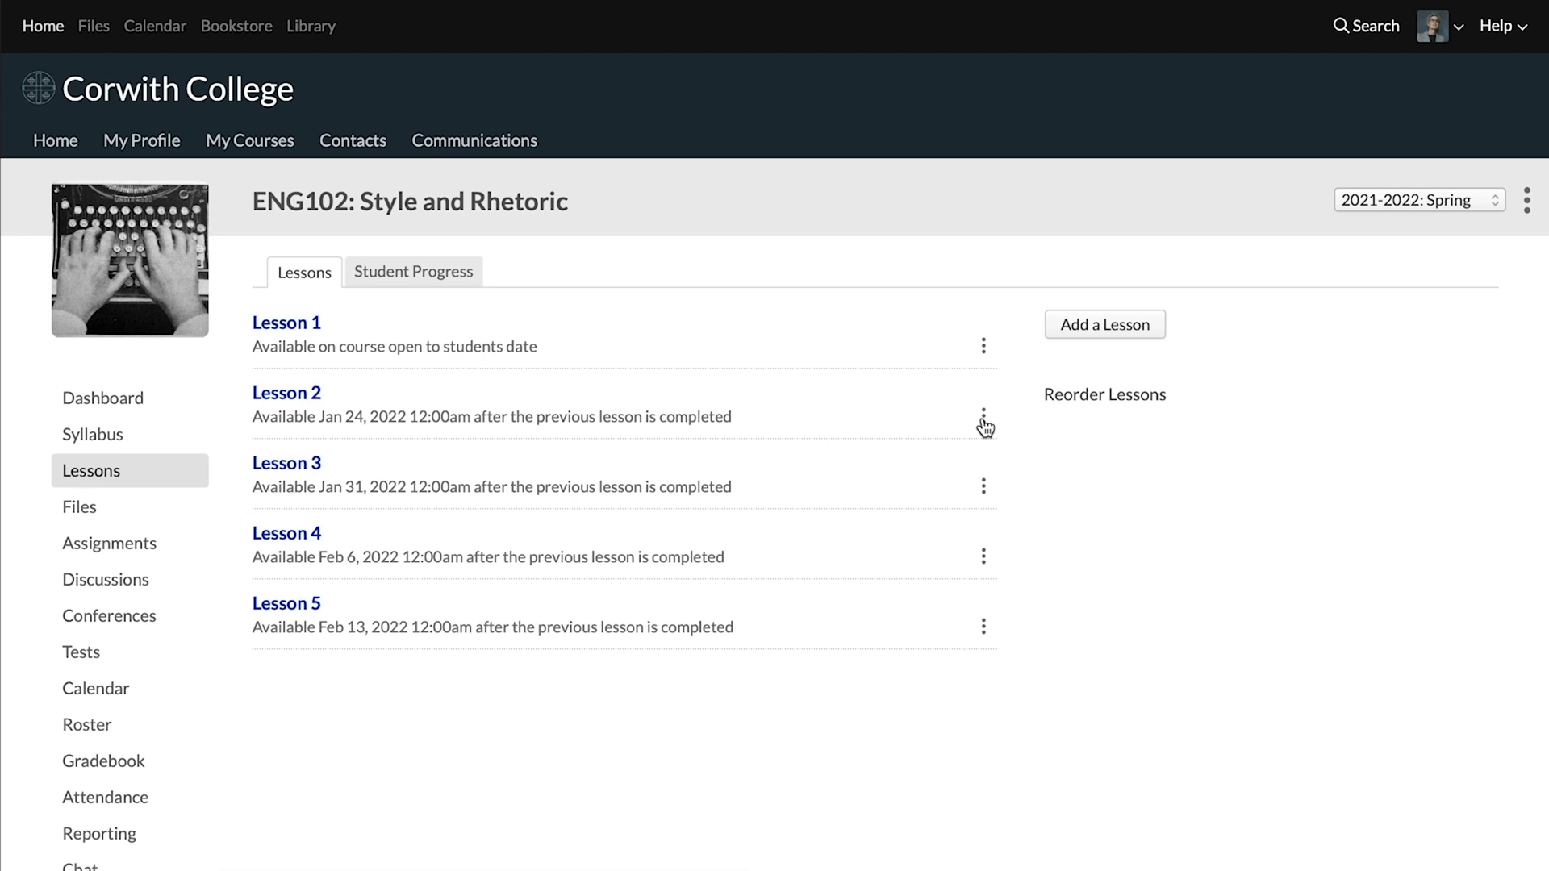
# Switch Lessons 2 and 3 availability to 'On the course open to students date', keeping the previous-lesson requirement
pyautogui.click(984, 415)
pyautogui.click(1025, 496)
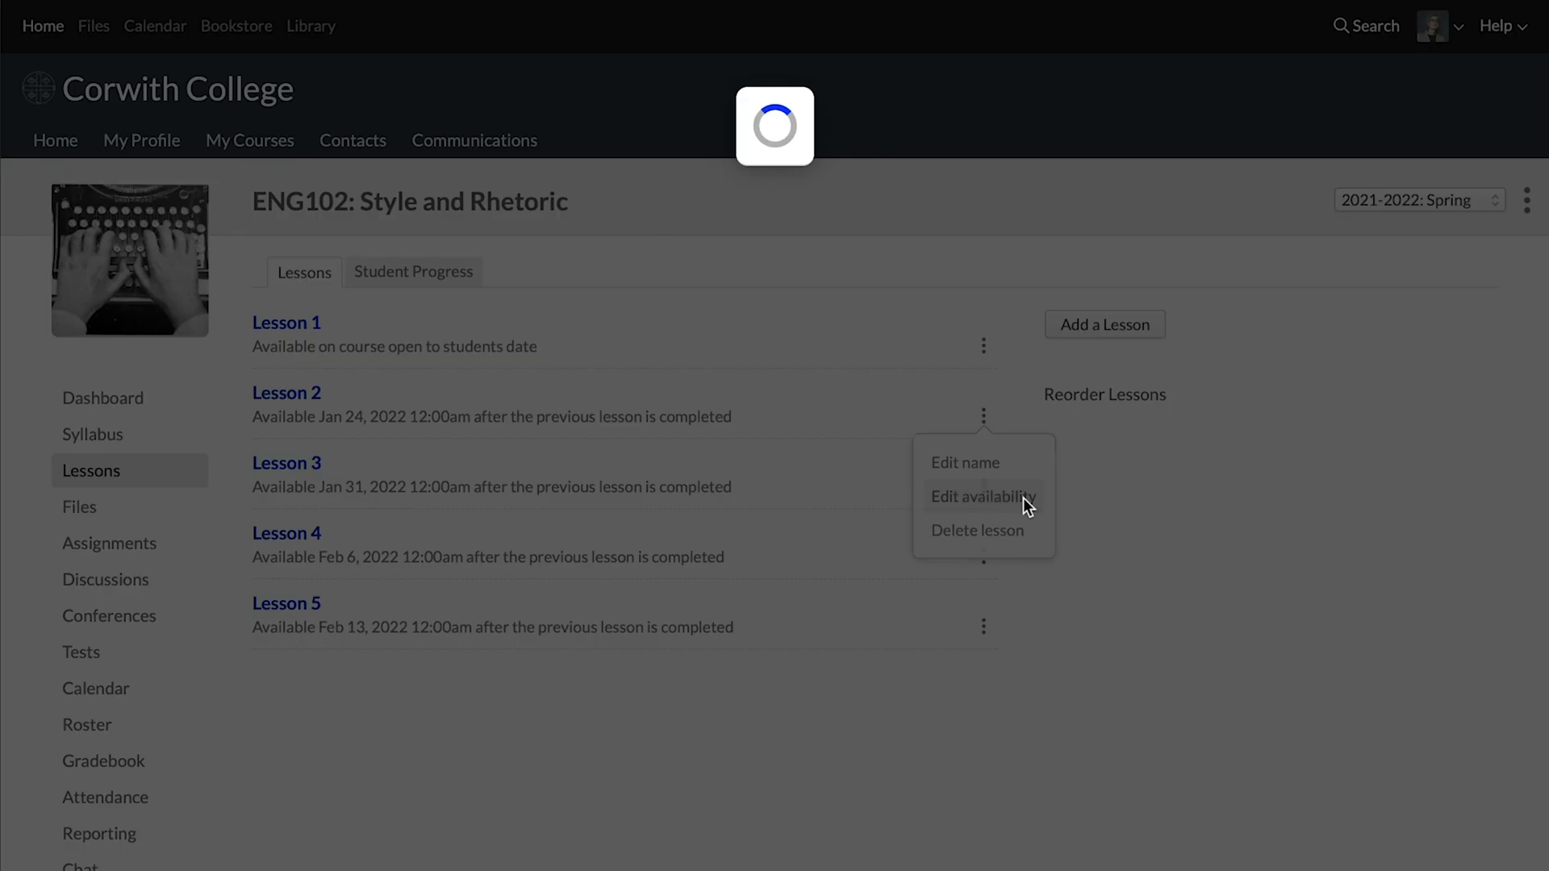
pyautogui.click(768, 157)
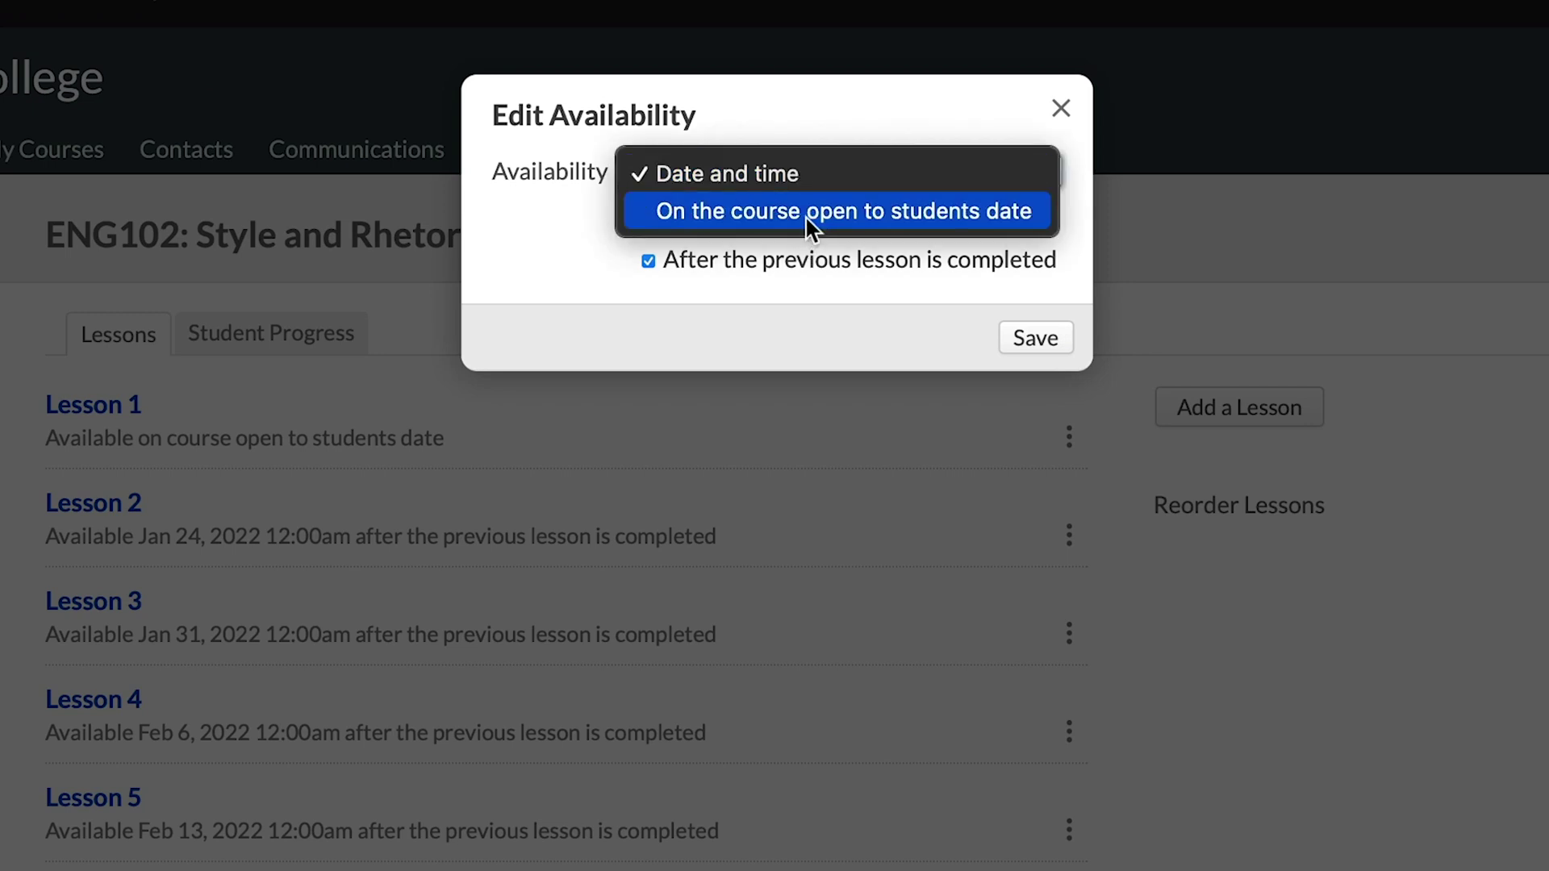
pyautogui.click(807, 216)
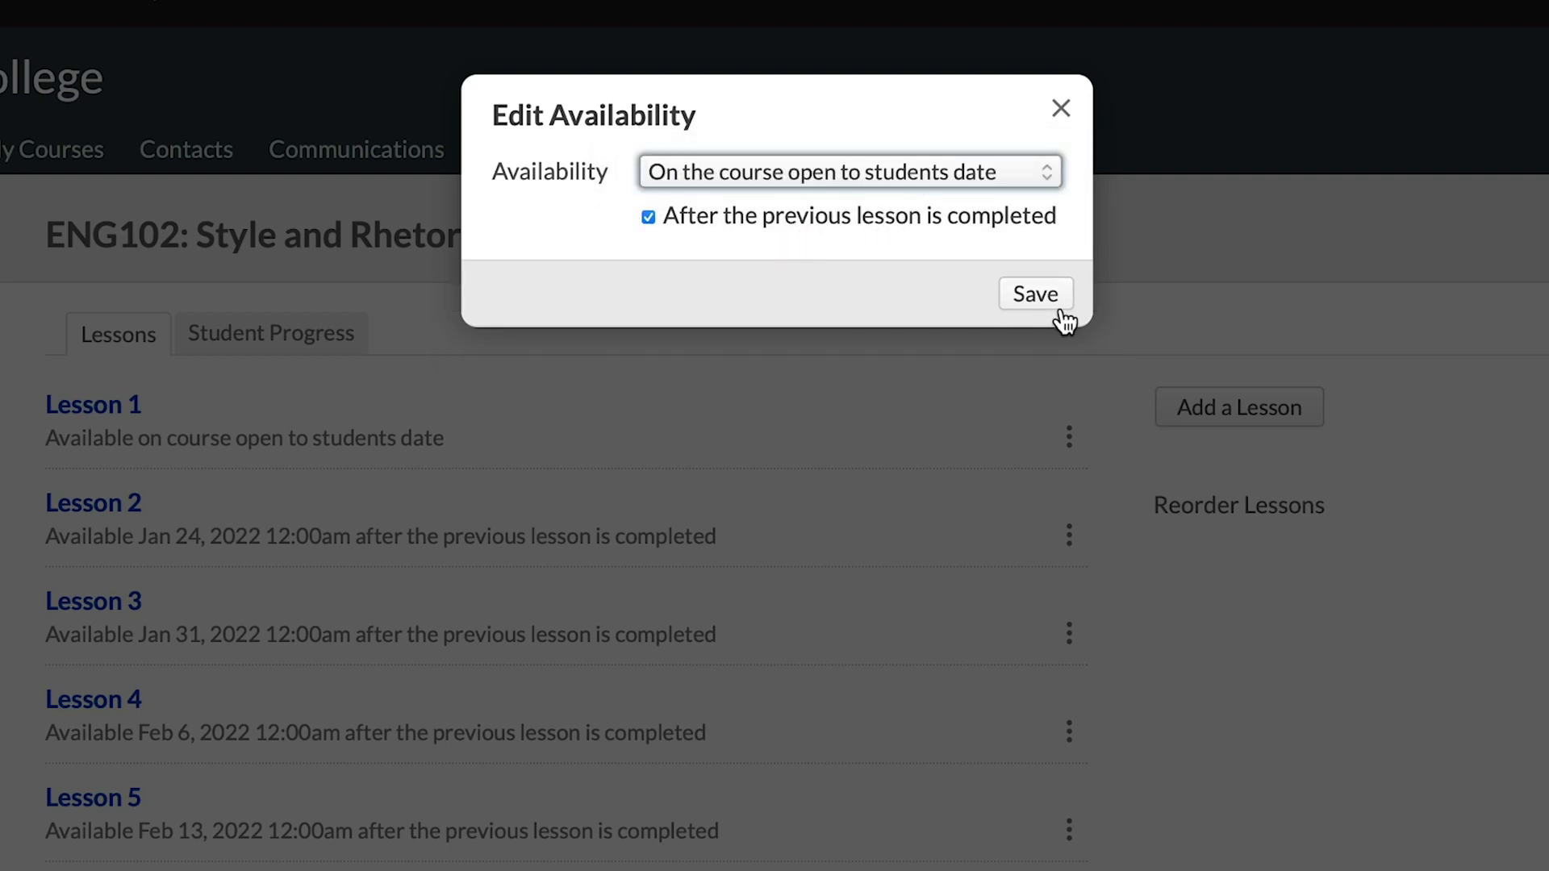
pyautogui.click(1035, 295)
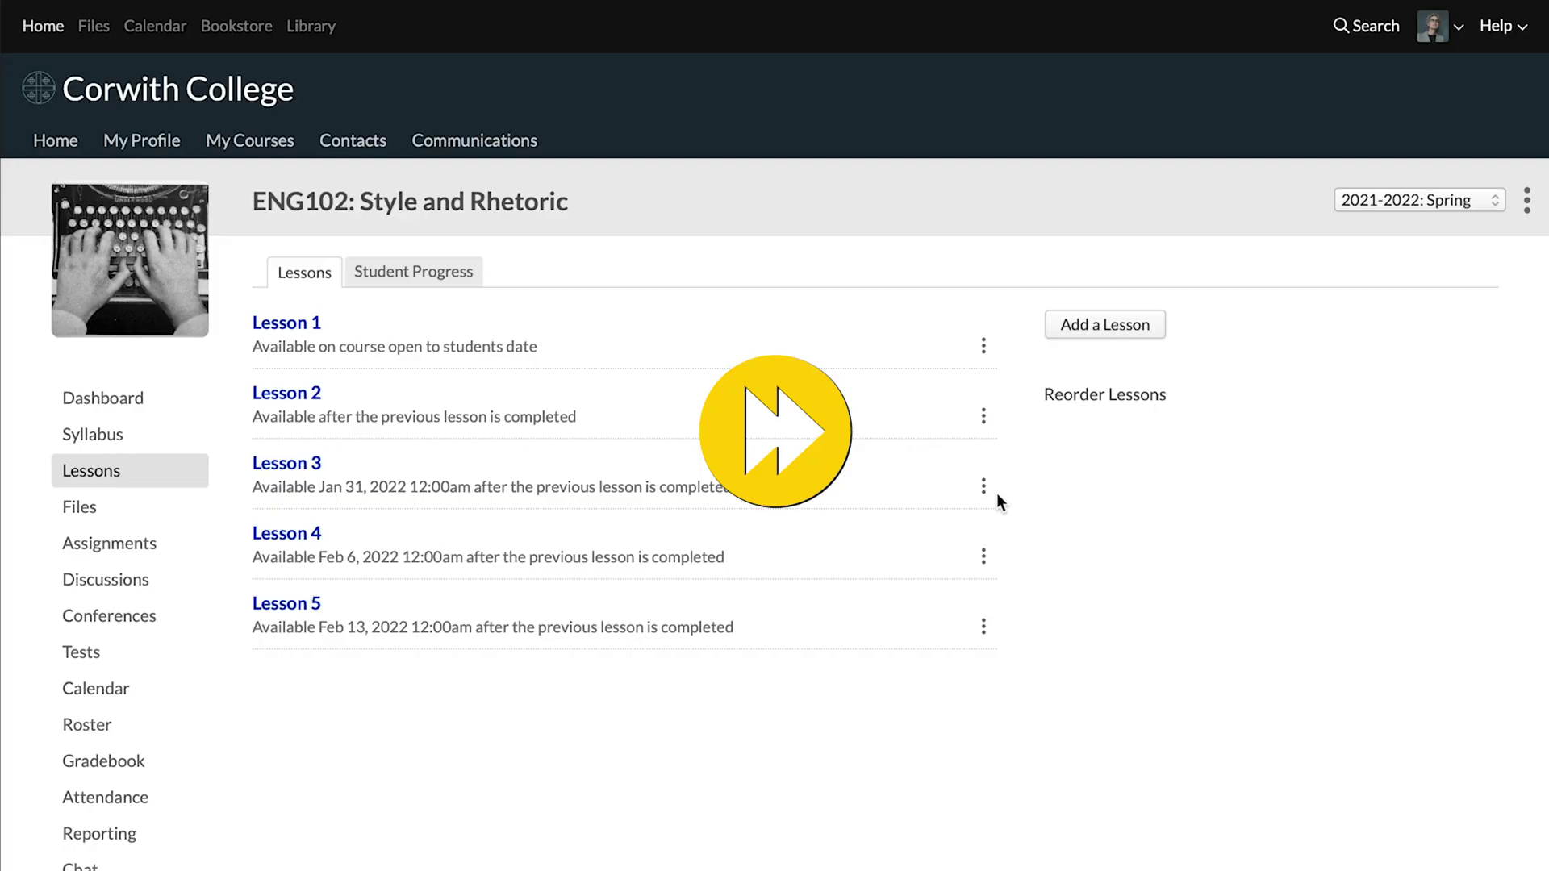
pyautogui.click(983, 486)
pyautogui.click(954, 600)
pyautogui.click(822, 153)
pyautogui.click(958, 274)
pyautogui.click(984, 556)
# Switch Lessons 4 and 5 availability to 'On the course open to students date' as well
pyautogui.click(955, 663)
pyautogui.click(823, 152)
pyautogui.click(958, 274)
pyautogui.click(983, 626)
pyautogui.click(992, 680)
pyautogui.click(823, 155)
pyautogui.click(887, 186)
pyautogui.click(960, 242)
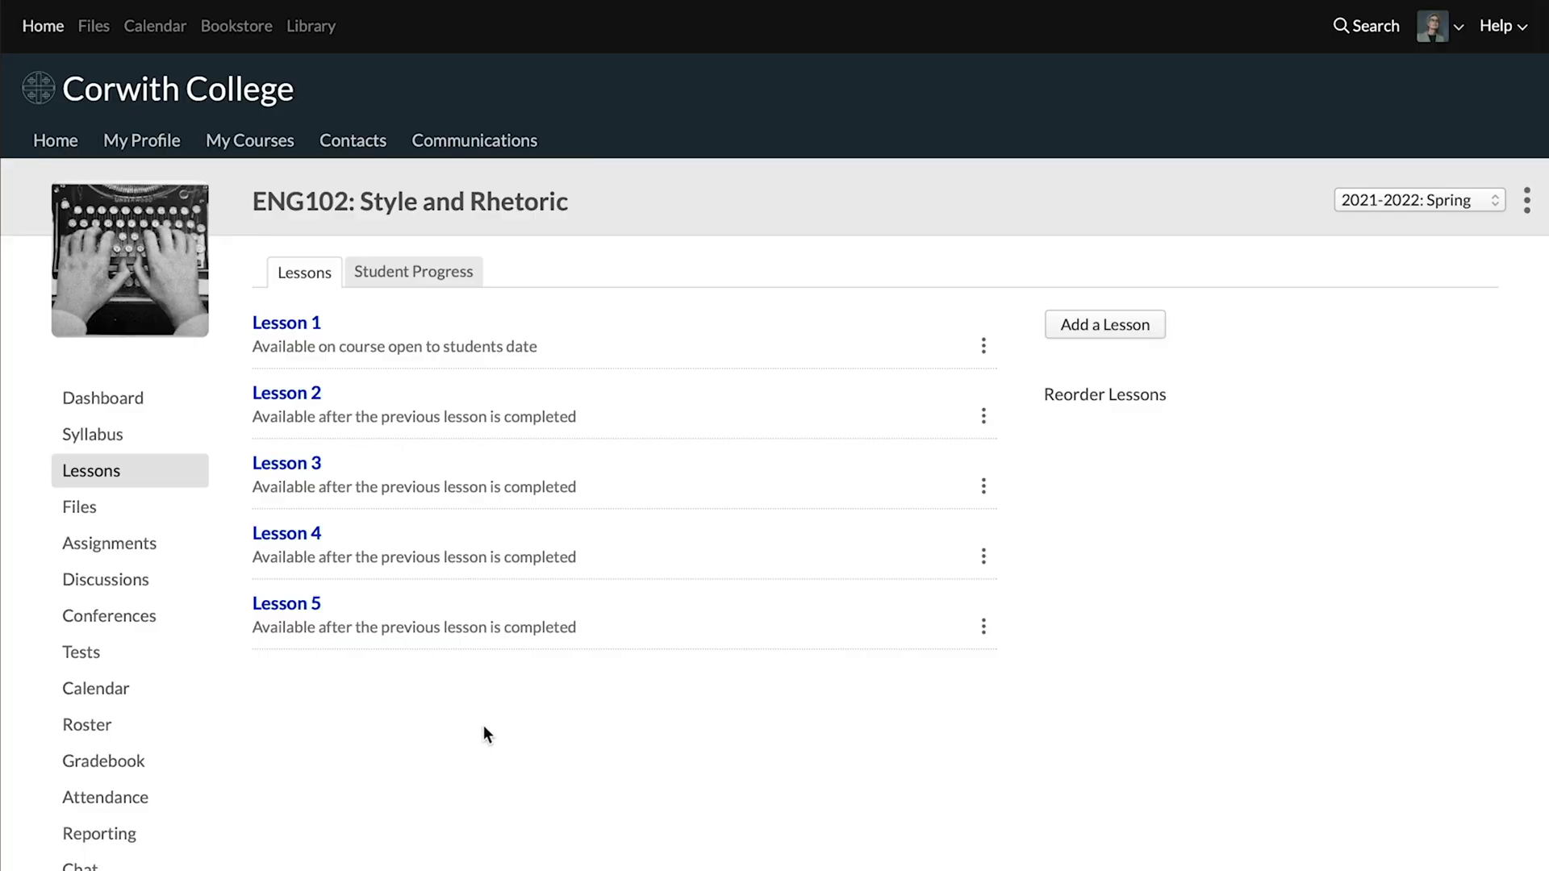
# Open Student Progress and check per-lesson completion percentages such as 50% and 33%
pyautogui.click(416, 269)
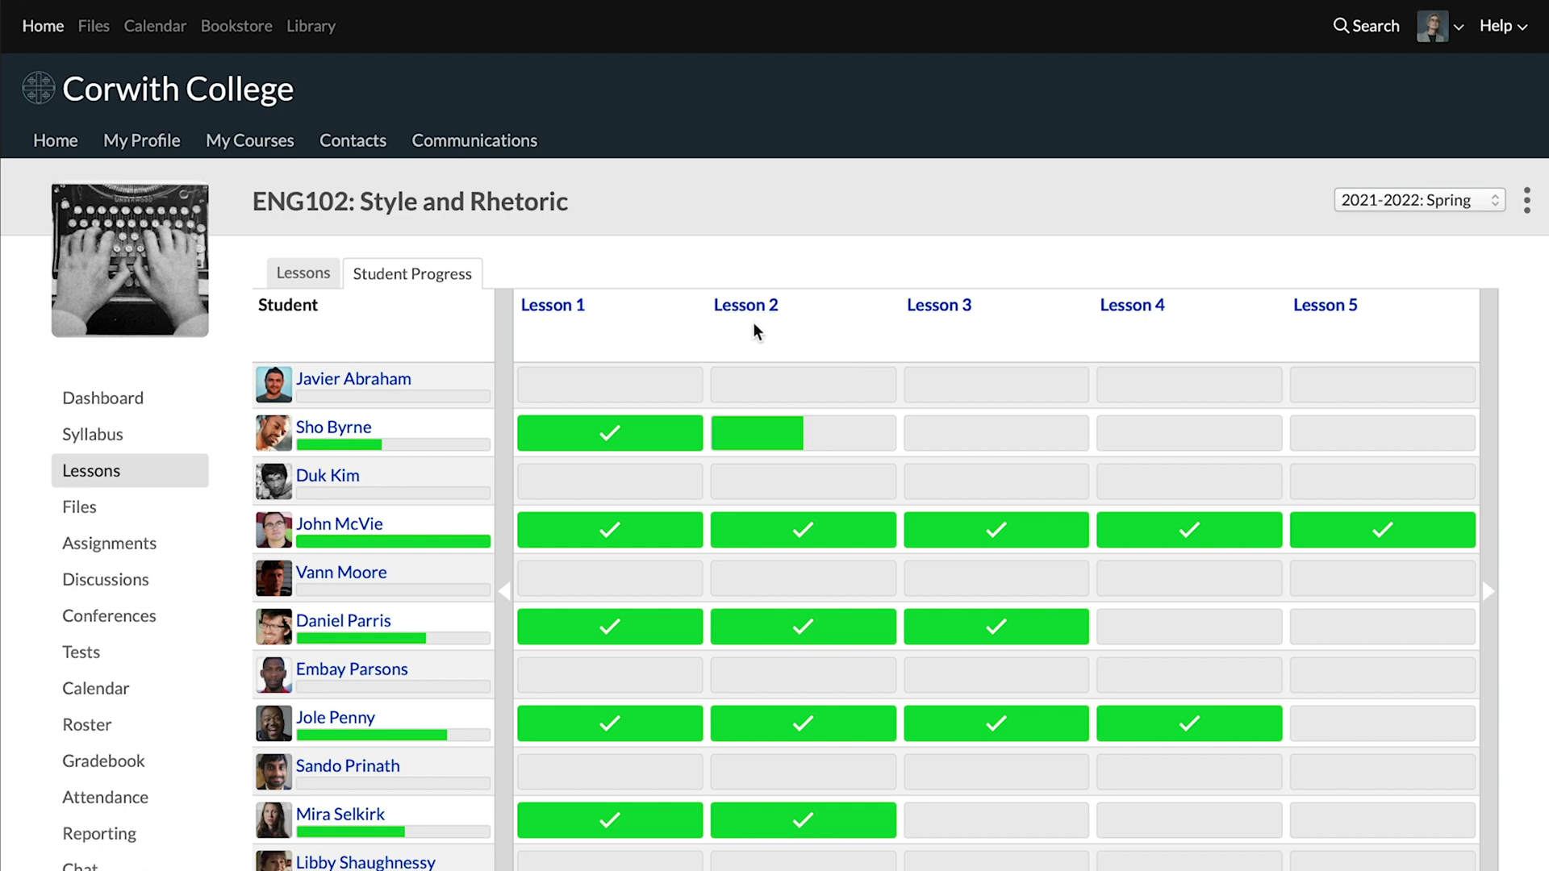
pyautogui.scroll(-1, 779, 468)
pyautogui.scroll(1, 778, 470)
pyautogui.scroll(-2, 684, 631)
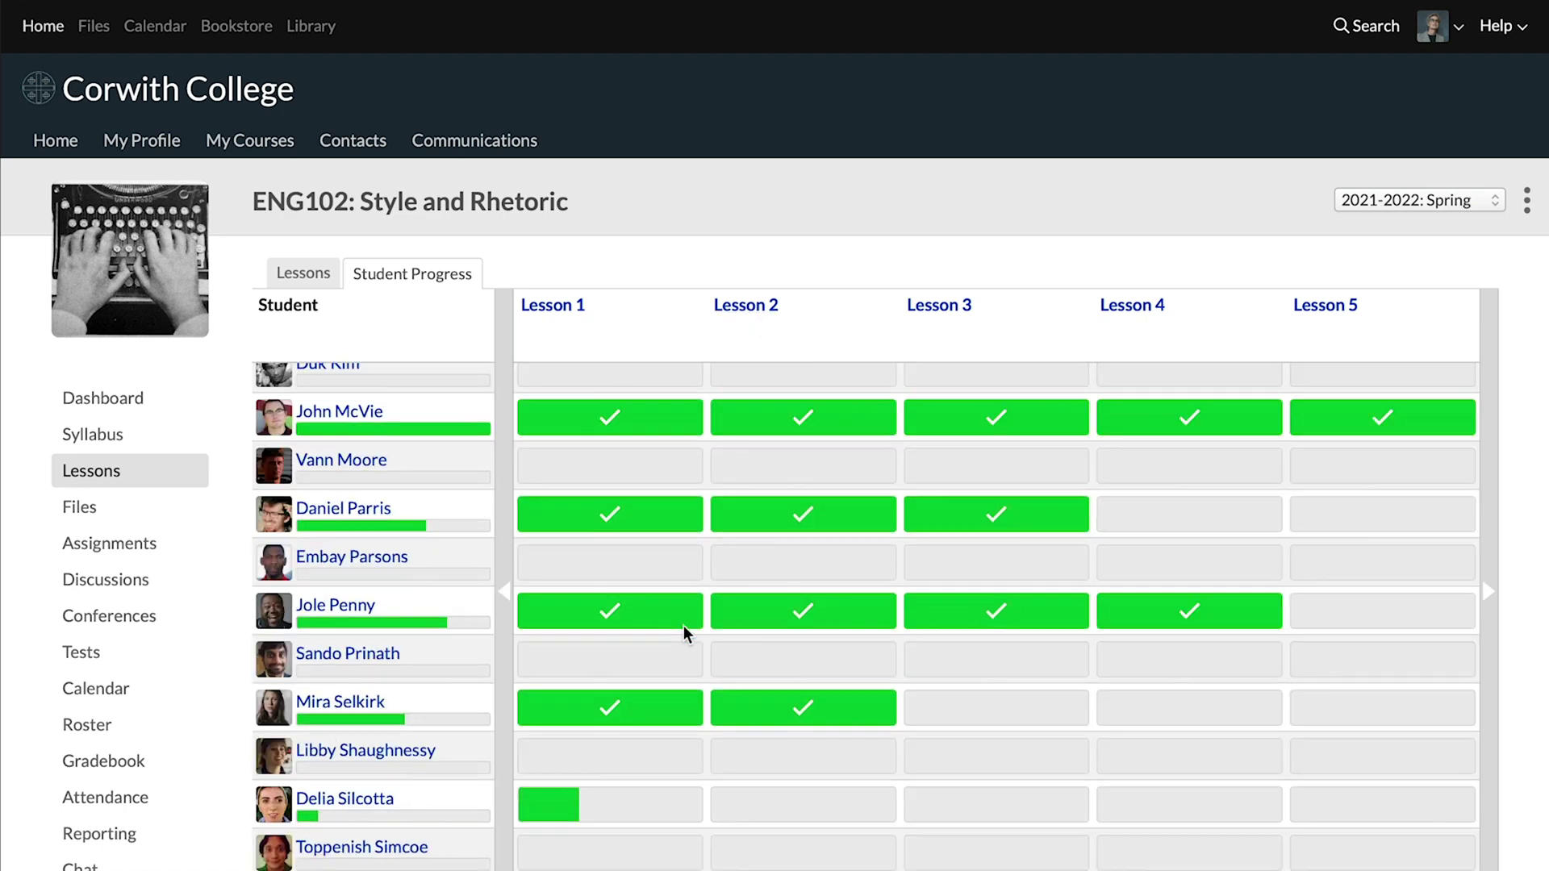
pyautogui.scroll(2, 718, 613)
pyautogui.moveTo(766, 442)
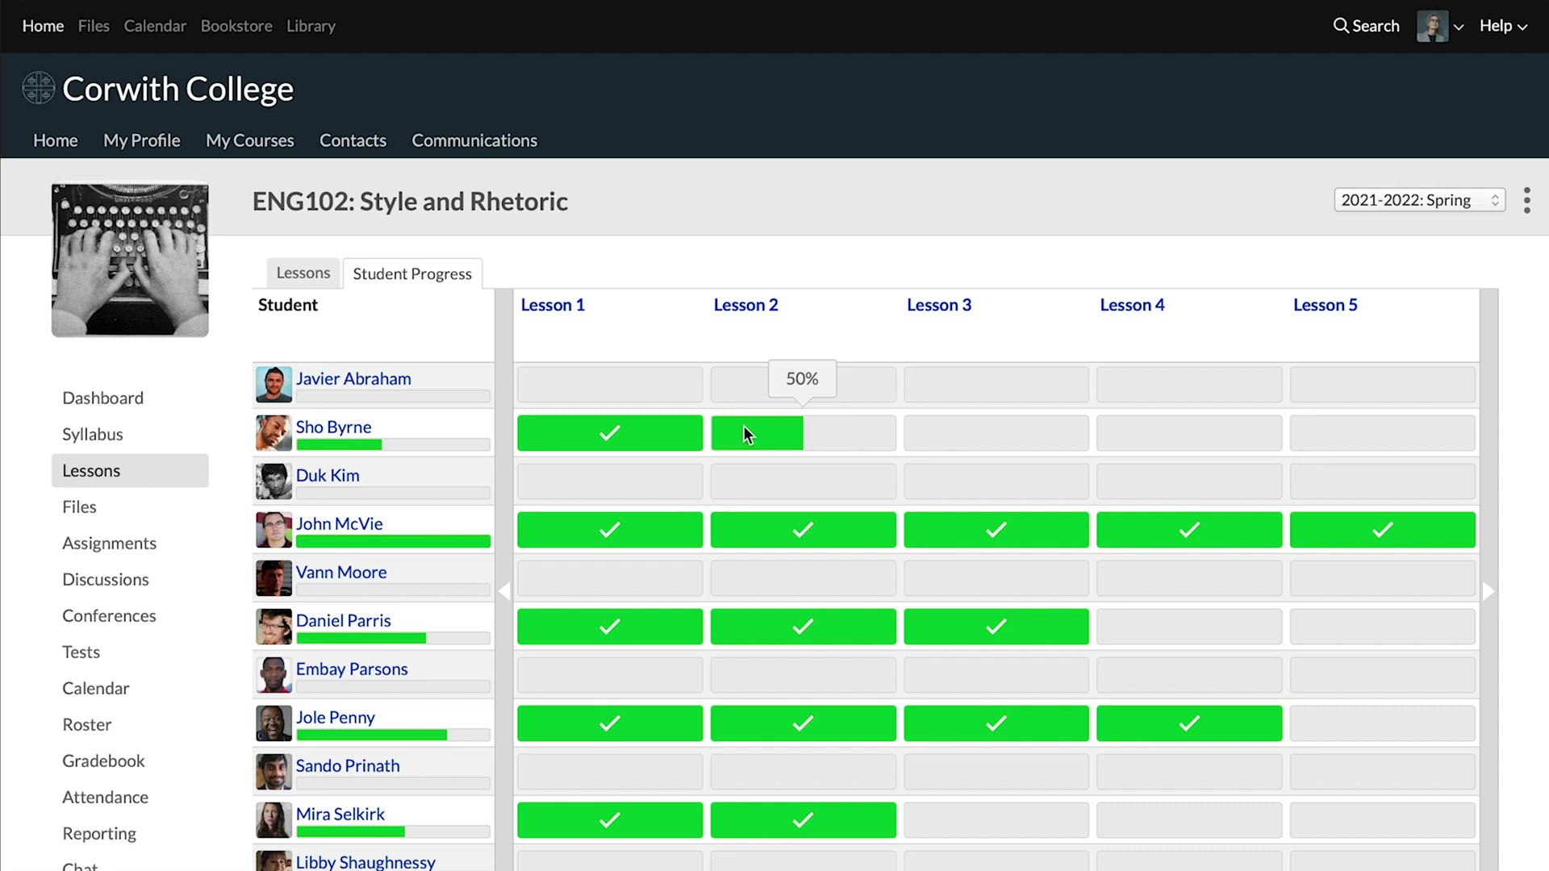
pyautogui.scroll(-4, 738, 451)
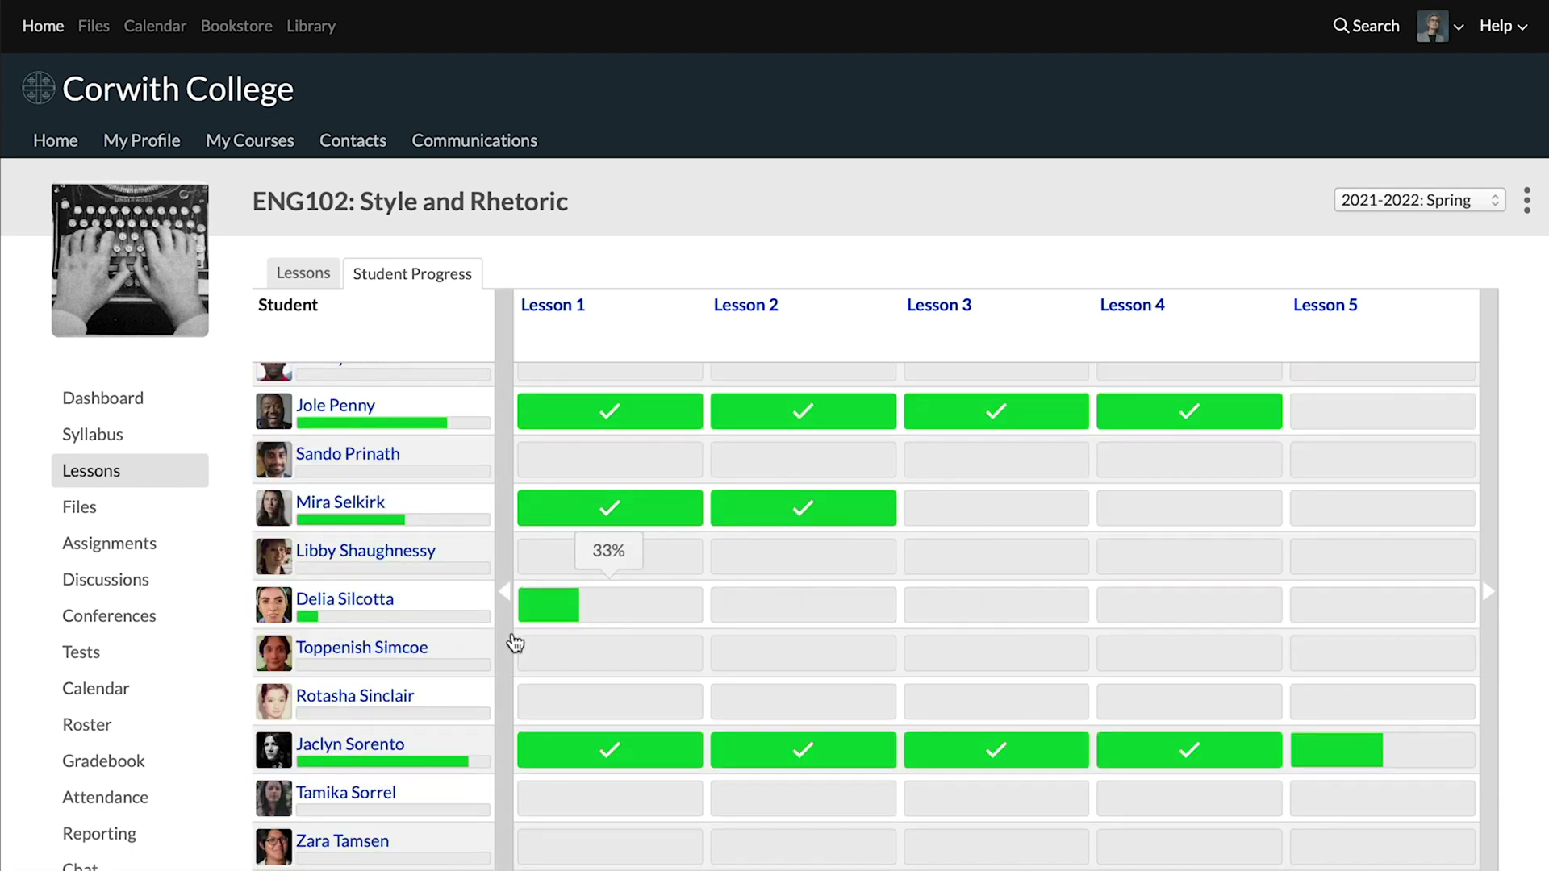
pyautogui.moveTo(544, 615)
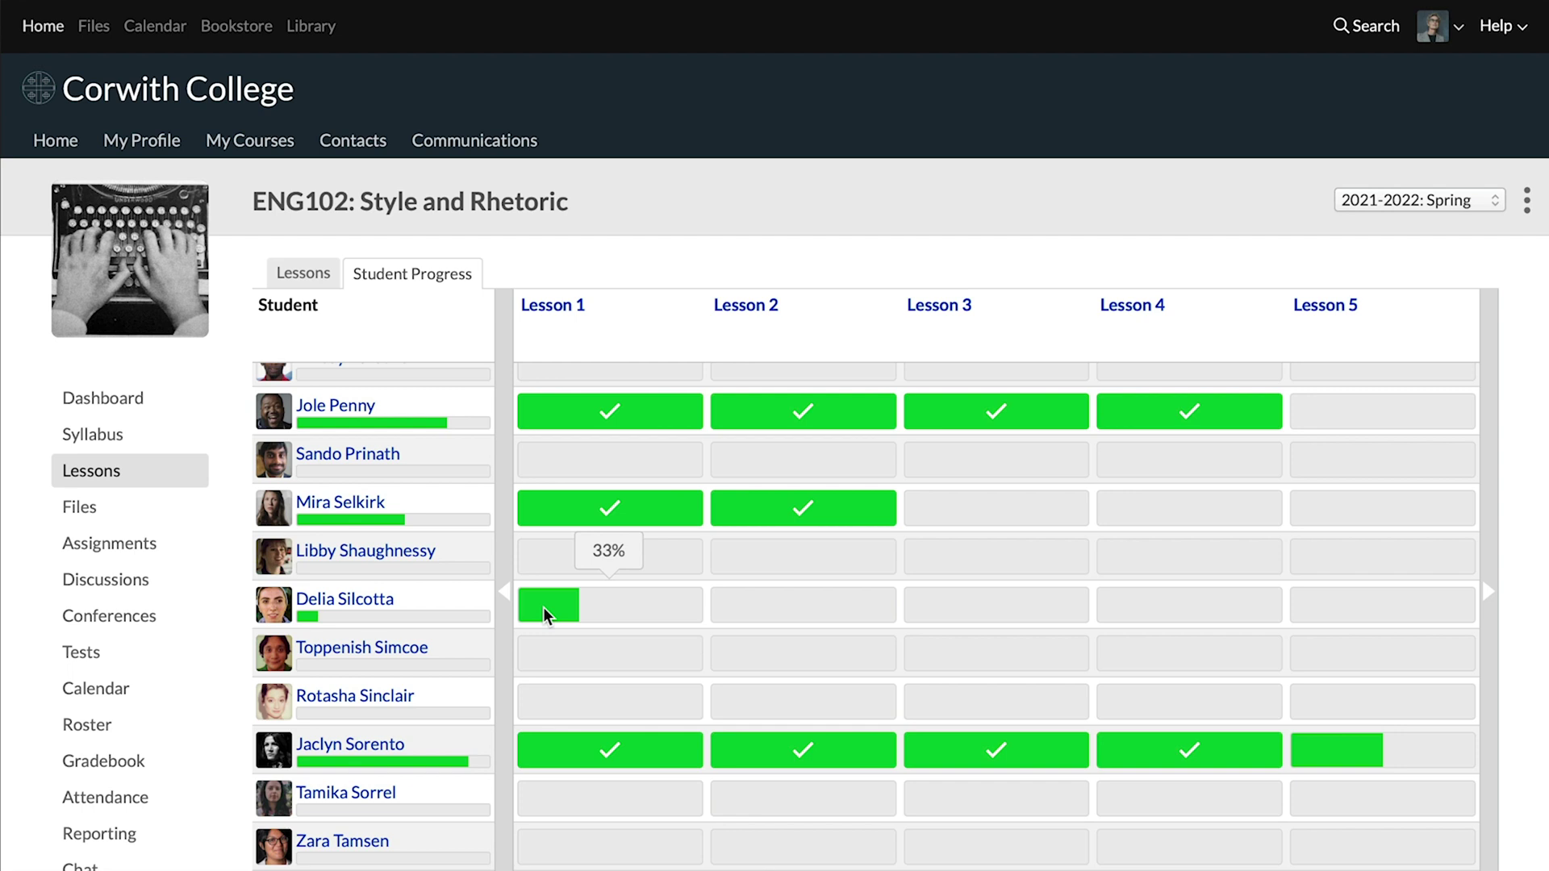